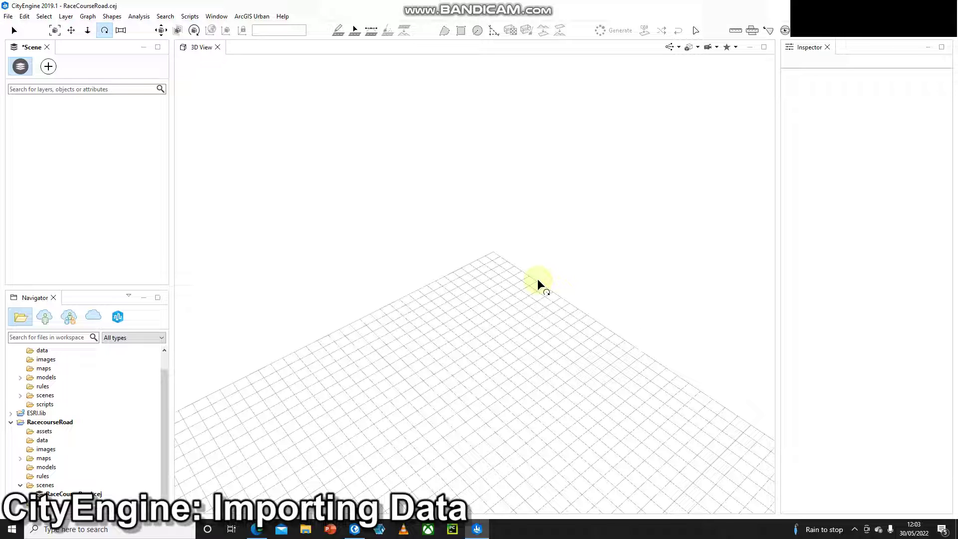
Step: Switch to ArcGIS Pro and compare the extents of the DTM.tif and Racecourse_RGB.lasd layers by toggling their visibility
left_click(355, 529)
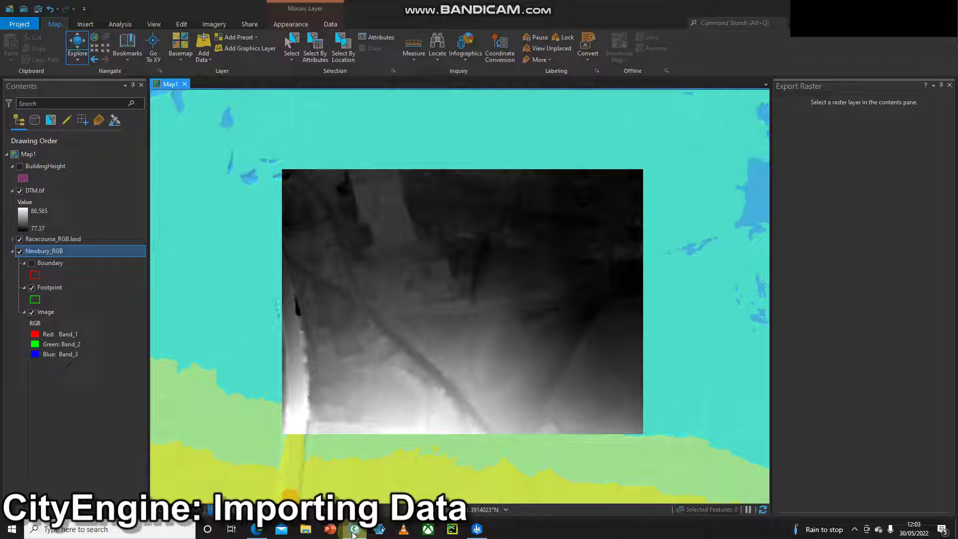
left_click(19, 191)
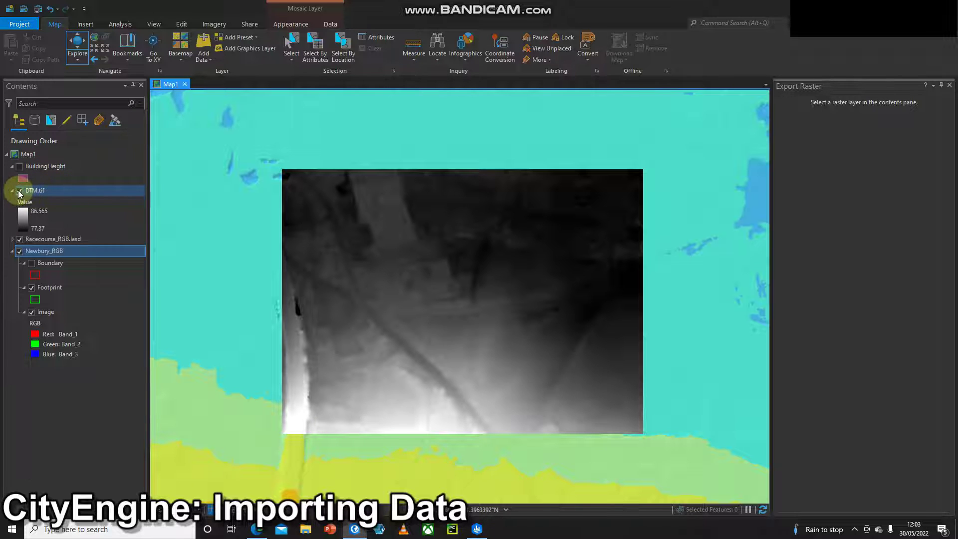
left_click(20, 191)
left_click(20, 239)
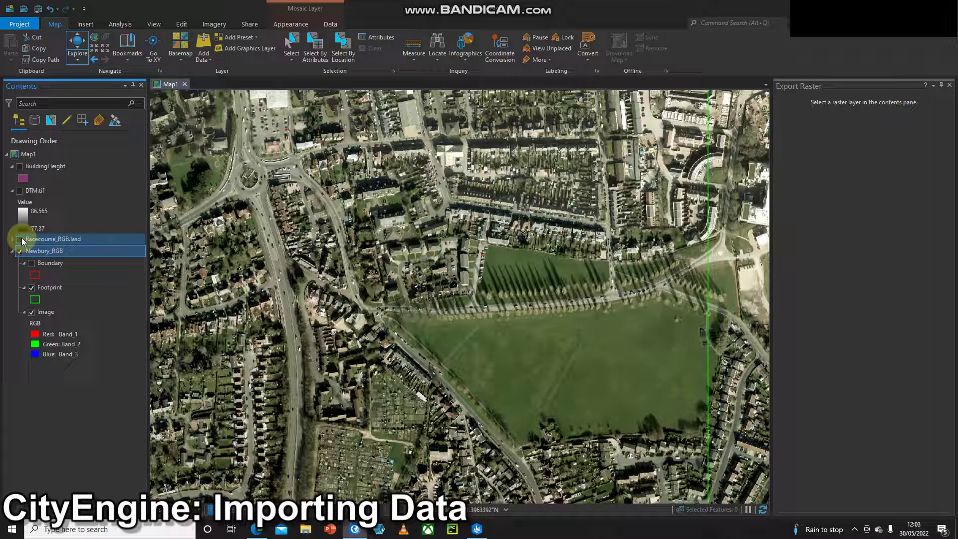
left_click(20, 239)
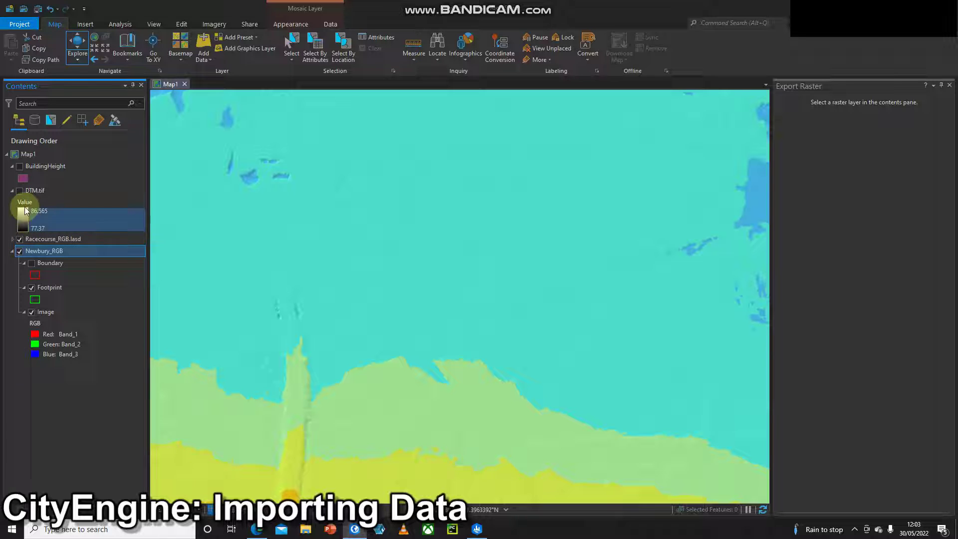
left_click(20, 191)
left_click(19, 192)
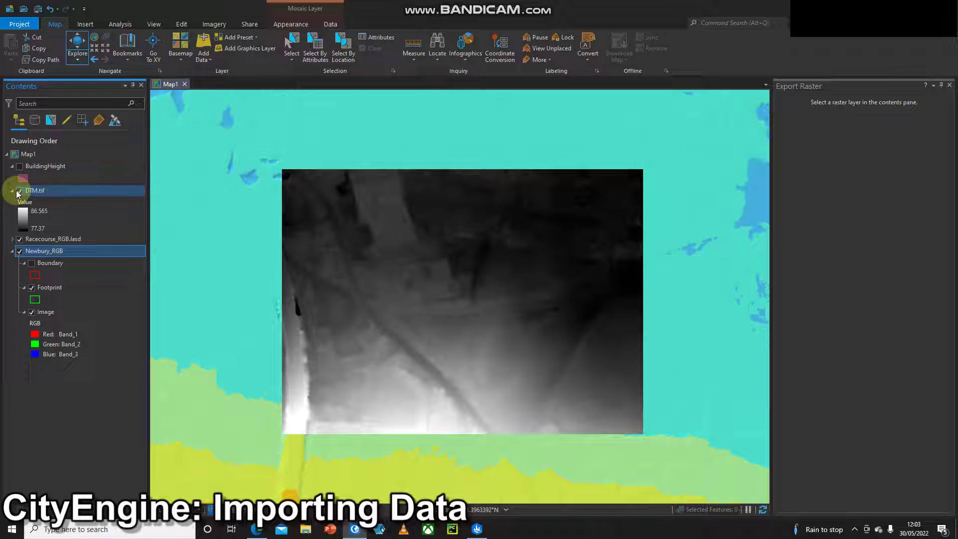
Step: Hide the Racecourse_RGB.lasd layer and open the raster export settings for the Newbury_RGB mosaic
left_click(53, 258)
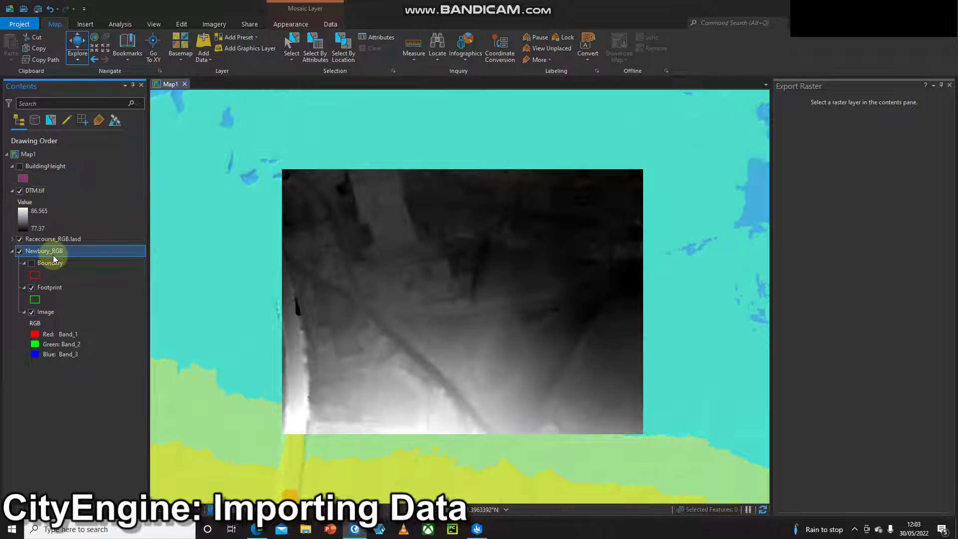
left_click(19, 239)
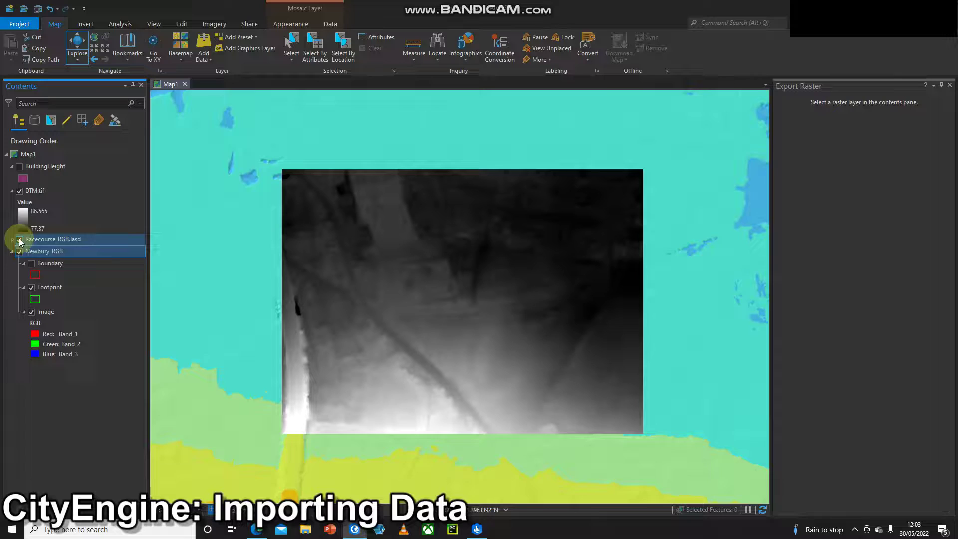
left_click(42, 254)
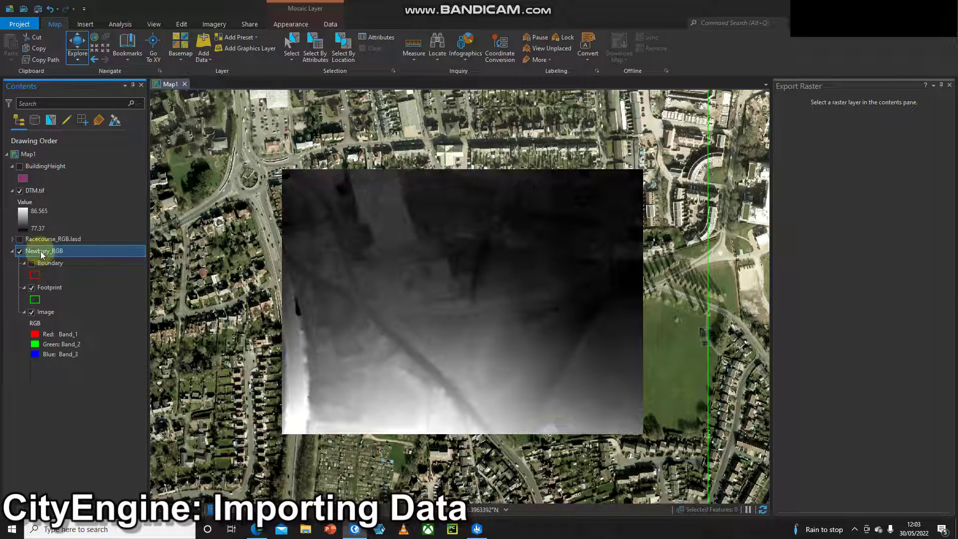
right_click(43, 256)
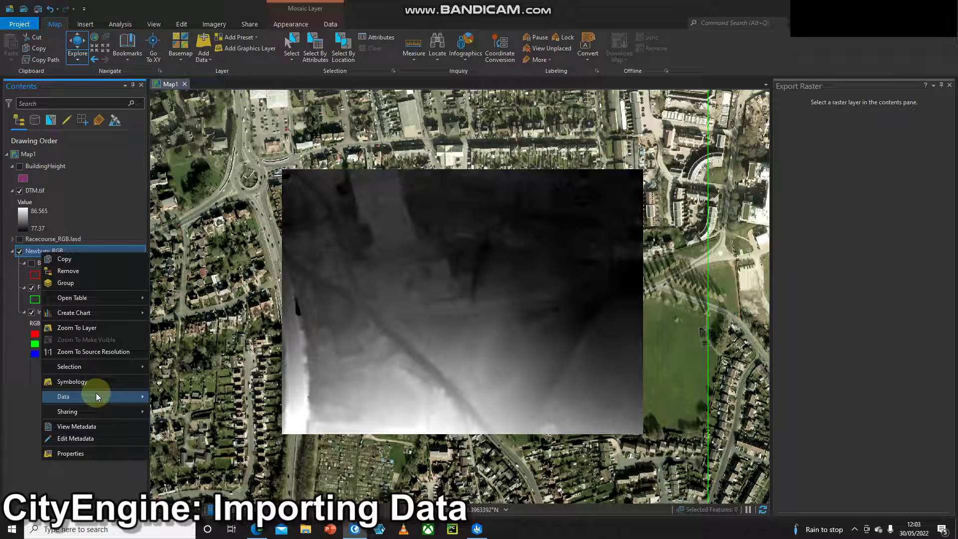
mouse_move(124, 392)
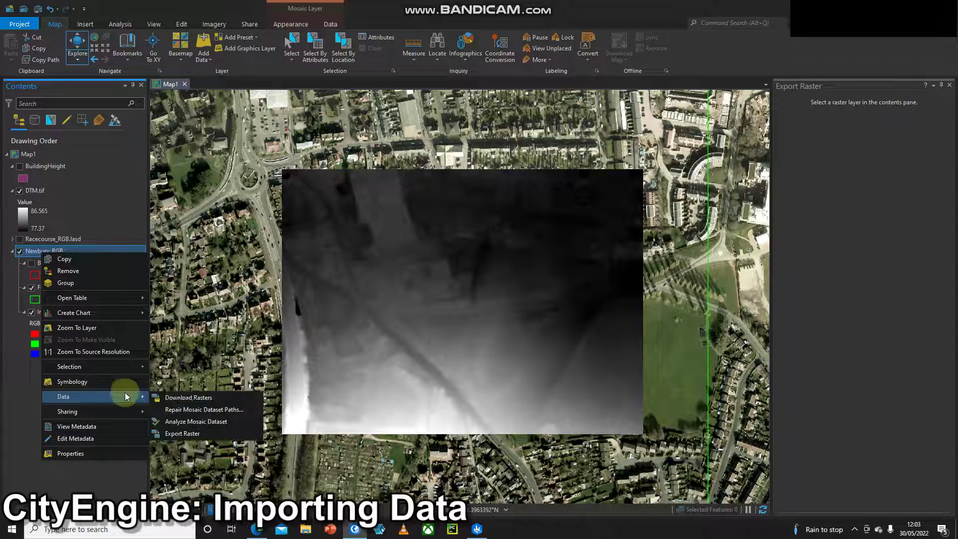
left_click(199, 433)
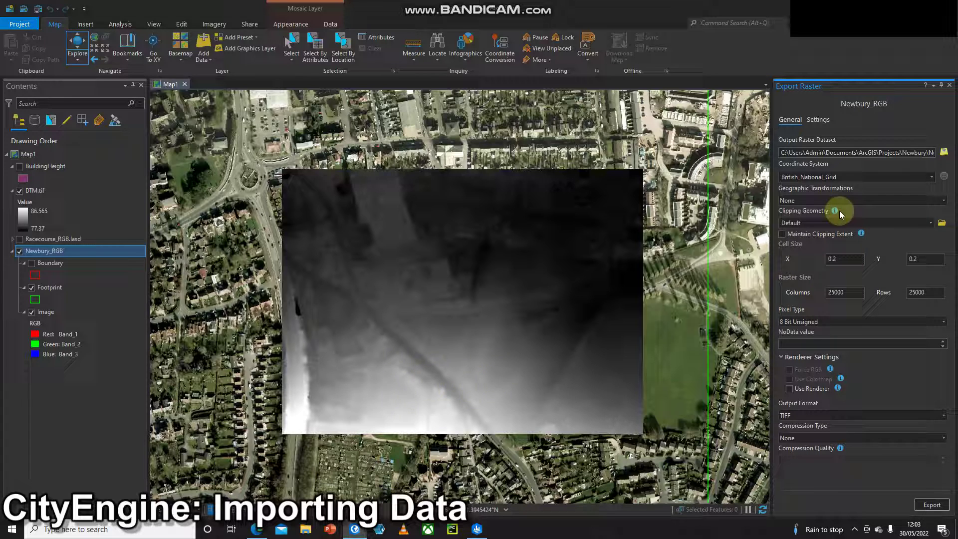
Step: Set the export output to Image.tif in the RacecourseRoad maps folder and clip it to the DTM.tif layer's extent
left_click(944, 154)
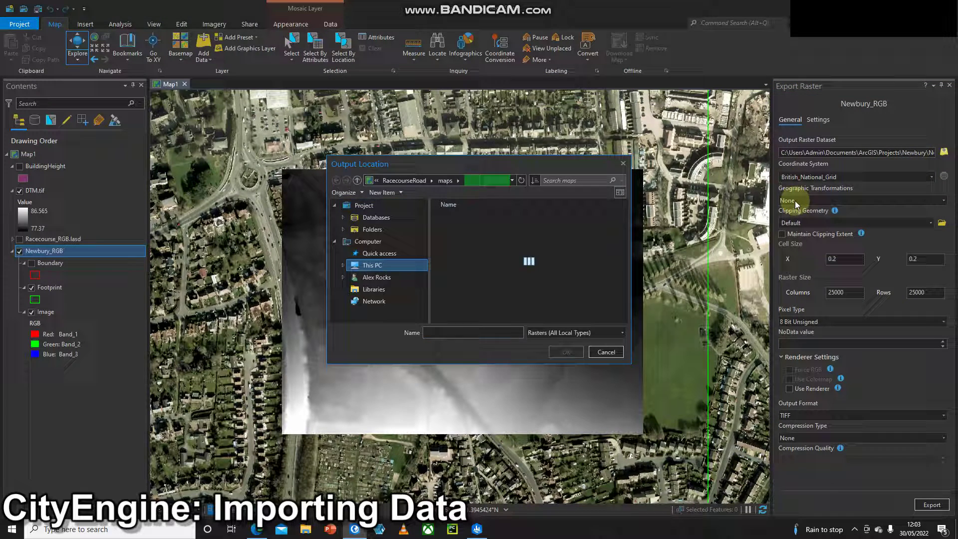
left_click(449, 234)
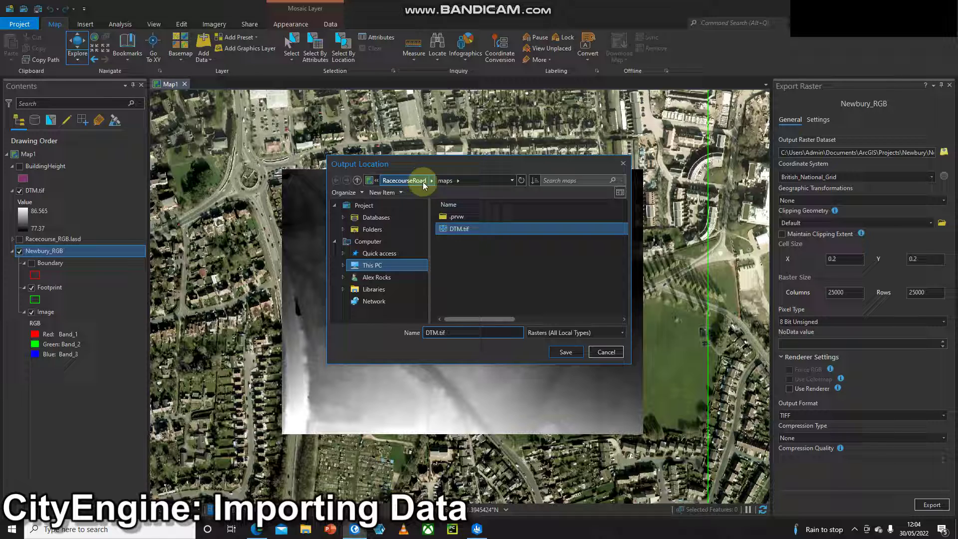
left_click(436, 333)
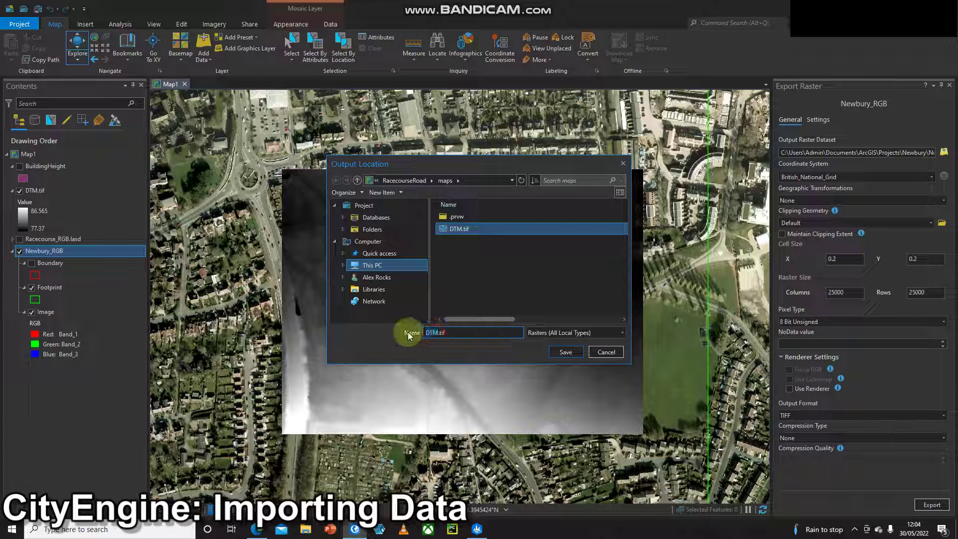
type("Image")
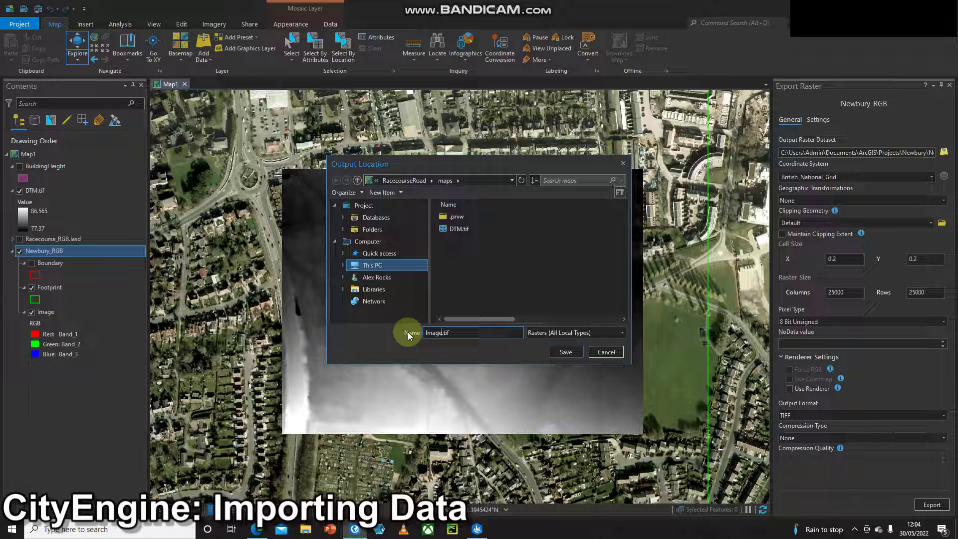
left_click(560, 353)
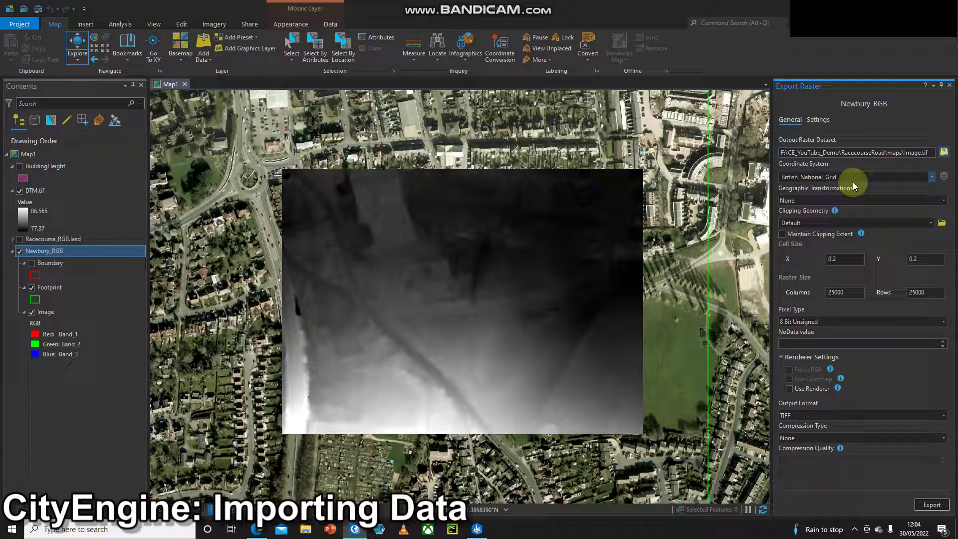
left_click(930, 224)
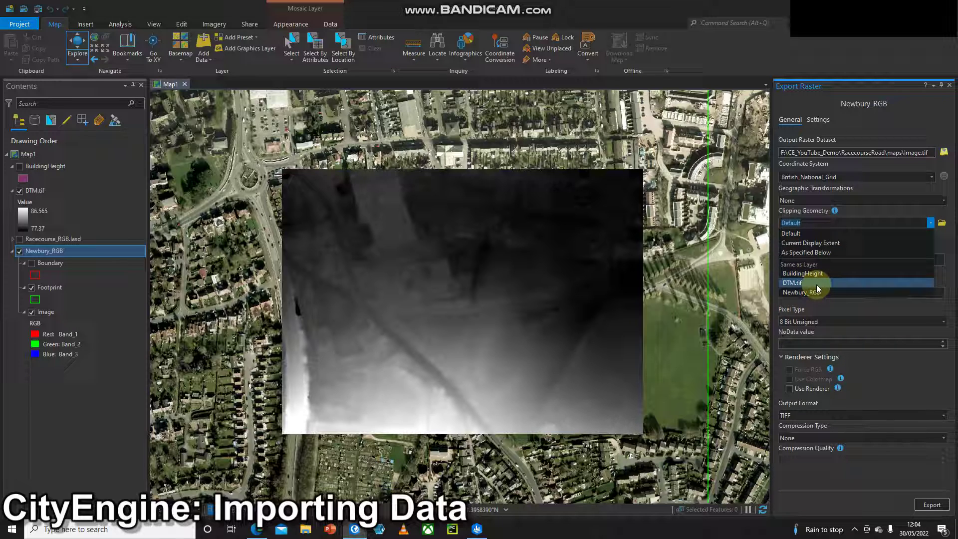
left_click(818, 283)
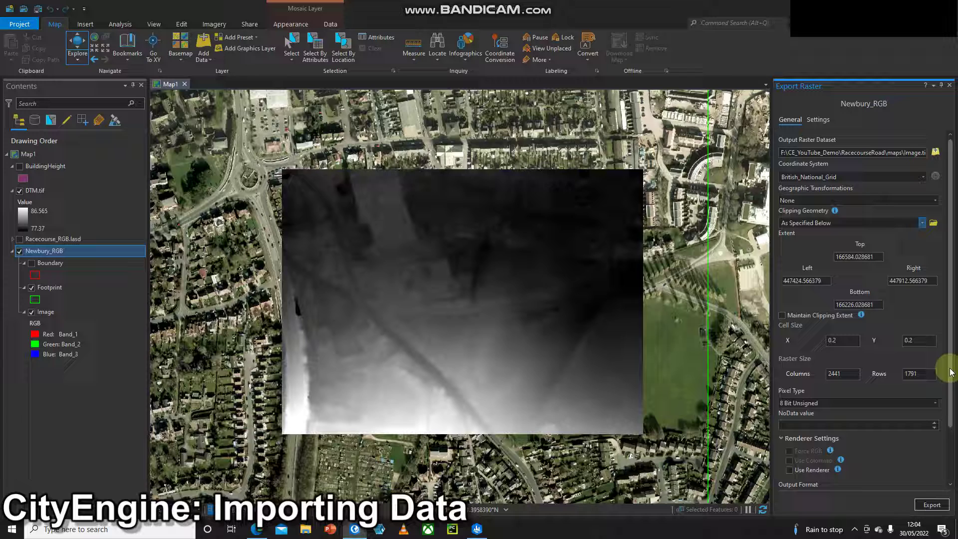
Step: Enable Use Renderer with Force RGB, keep the pyramid and statistics settings, and export the Newbury_RGB raster
scroll(954, 425, "down", 3)
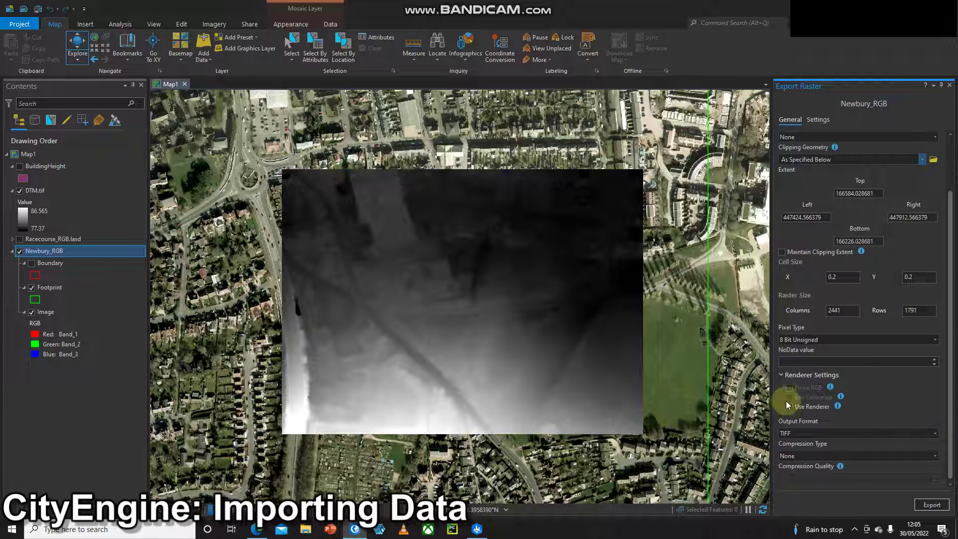
left_click(790, 407)
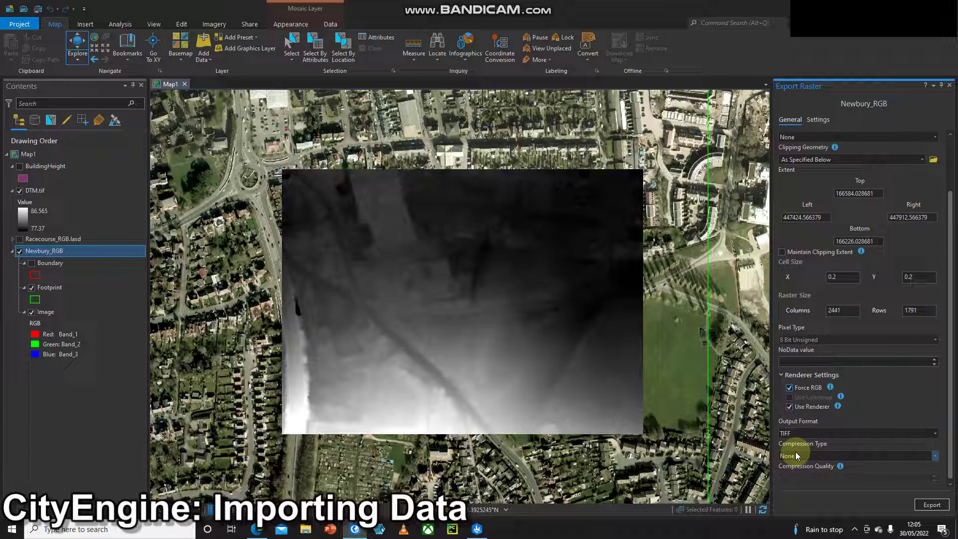
left_click(821, 121)
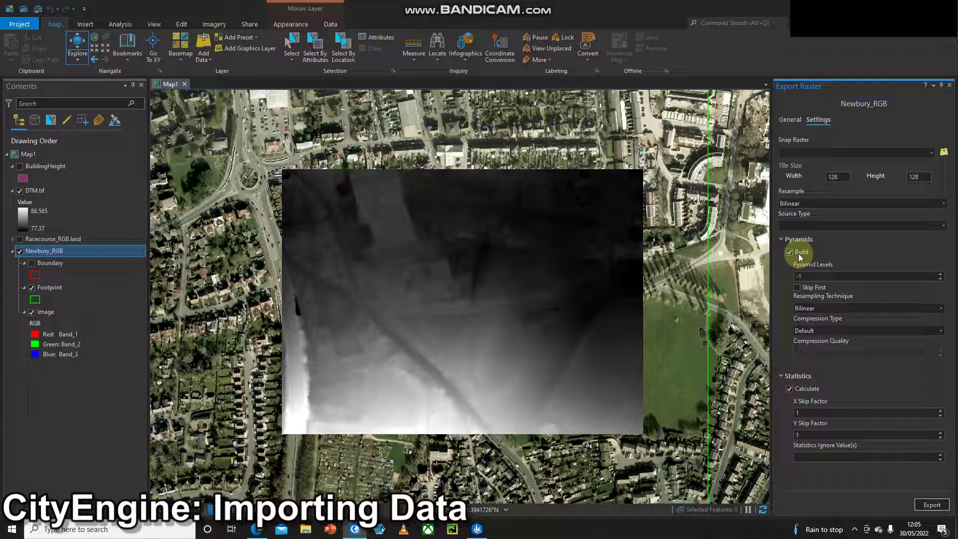
left_click(929, 506)
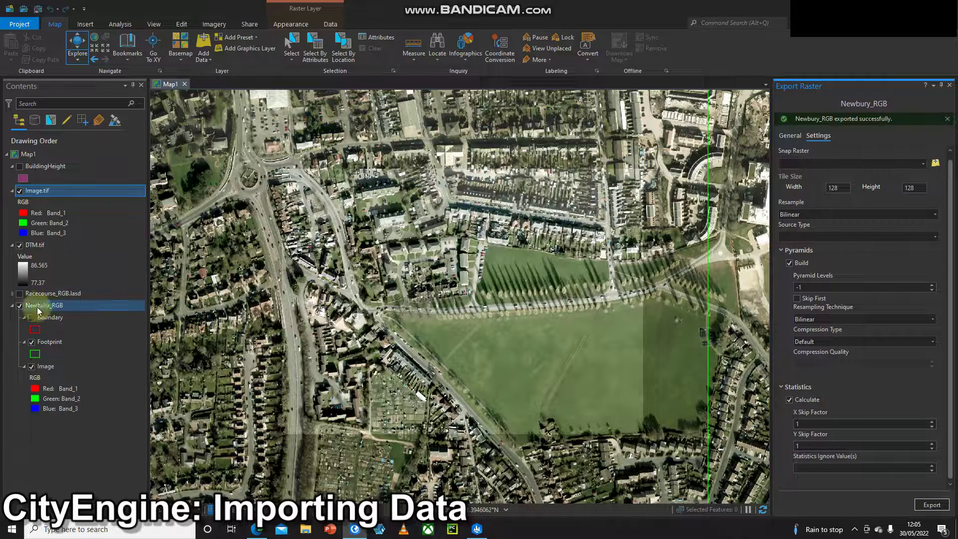
Step: Hide the Newbury_RGB layer and toggle Image.tif to compare its extent with DTM.tif
left_click(20, 305)
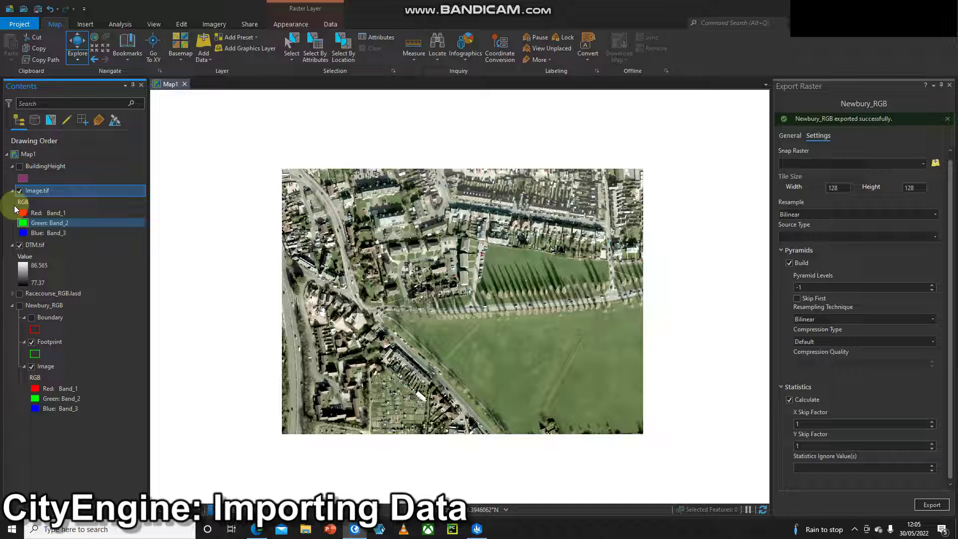
left_click(19, 192)
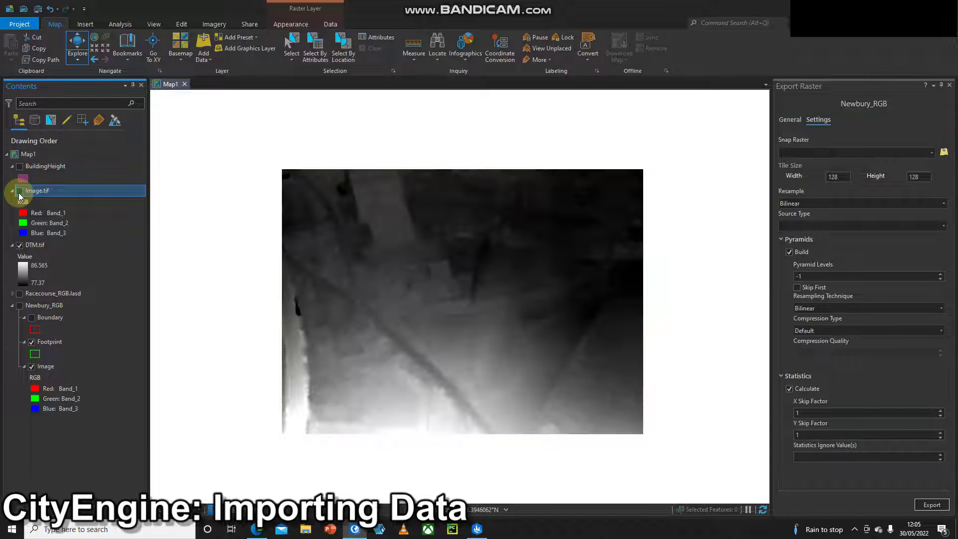
left_click(20, 191)
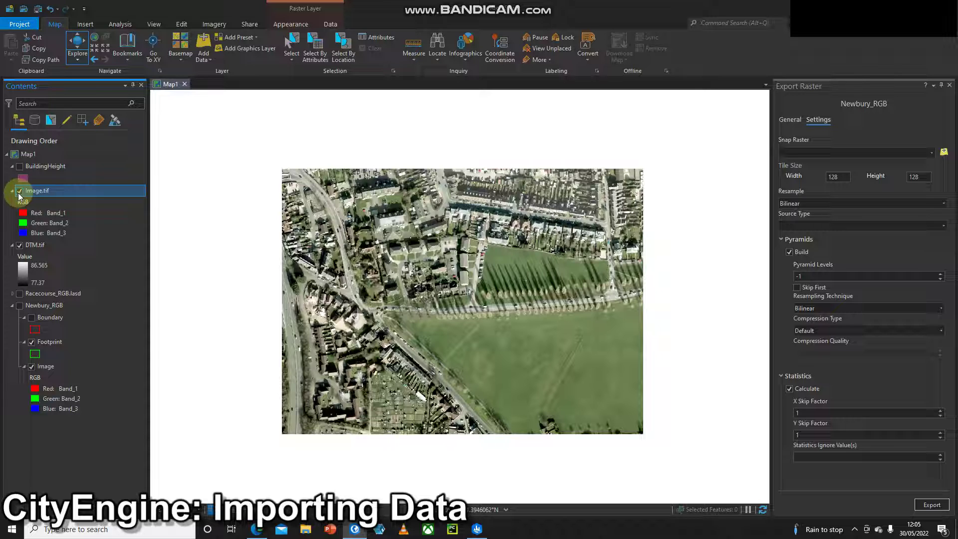
Step: Switch to CityEngine and start importing Image.tif from the RacecourseRoad maps folder into the 3D scene
left_click(477, 529)
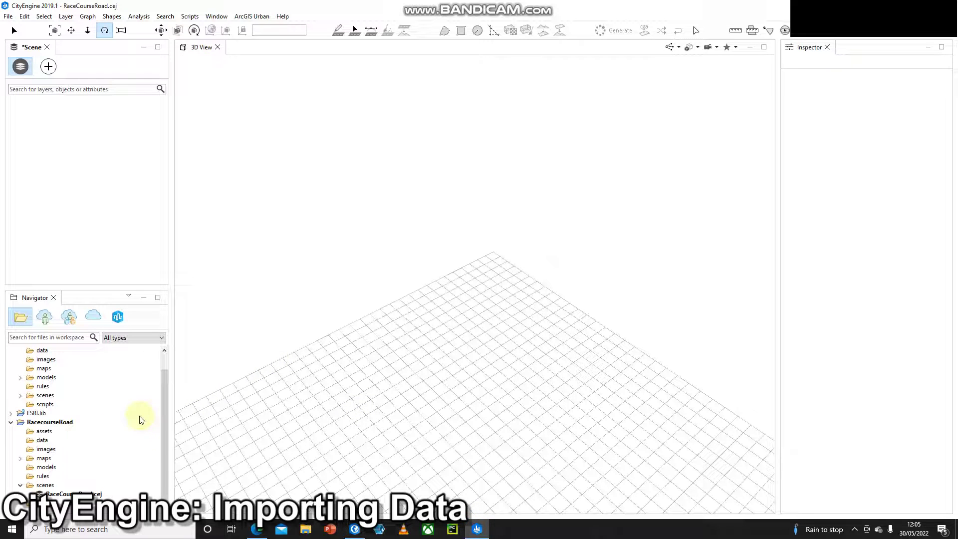
left_click(20, 458)
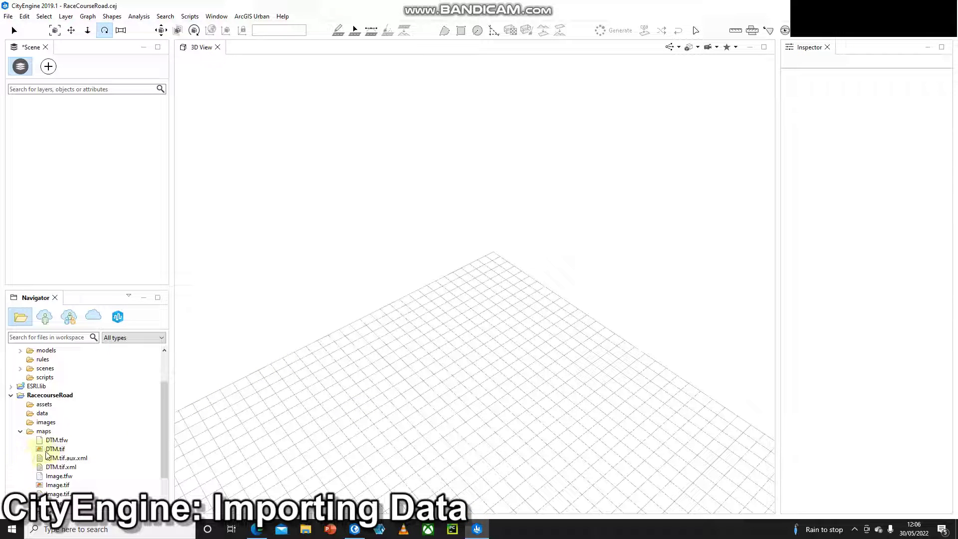
left_click(57, 486)
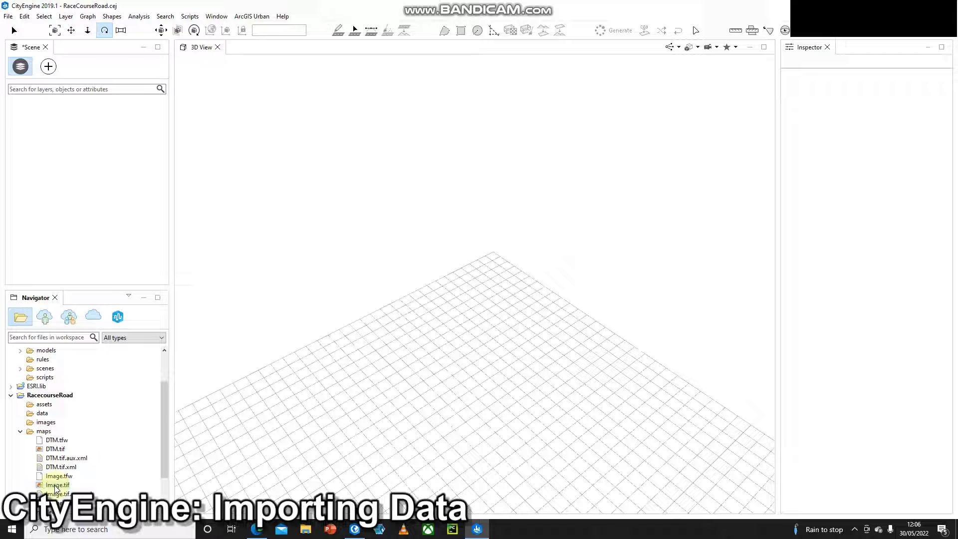
left_click(56, 485)
left_click_drag(55, 485, 411, 362)
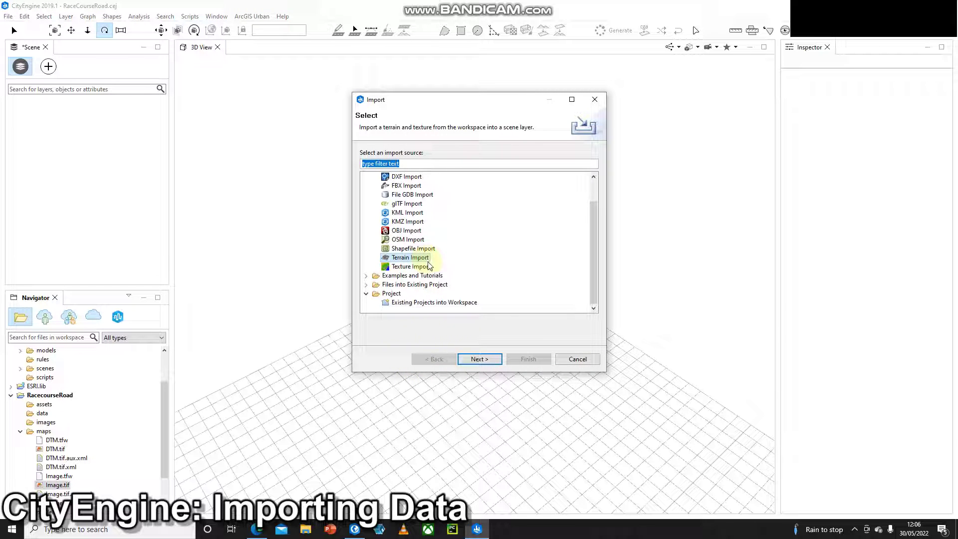
Step: Import the image as a terrain layer, using DTM.tif as the heightmap file and Image.tif as the texture
left_click(478, 360)
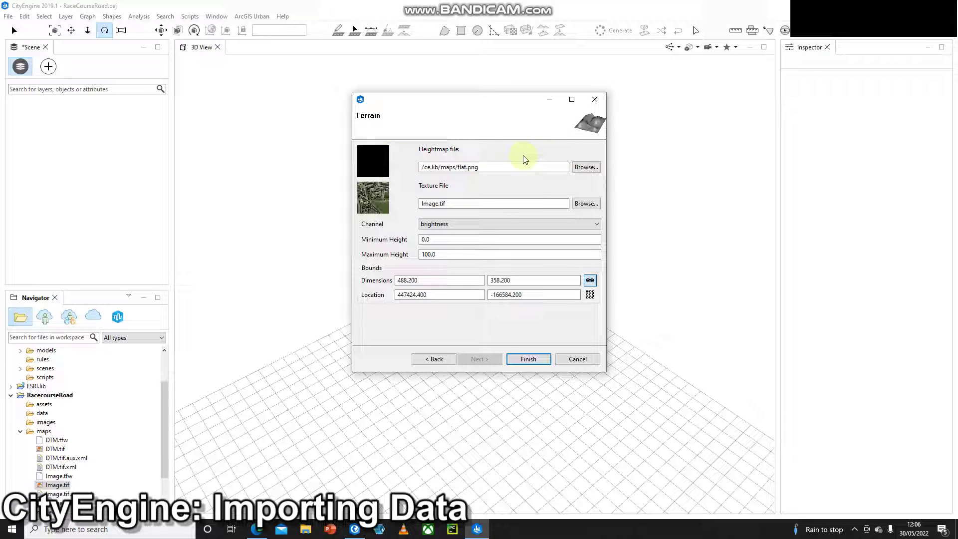
left_click(586, 167)
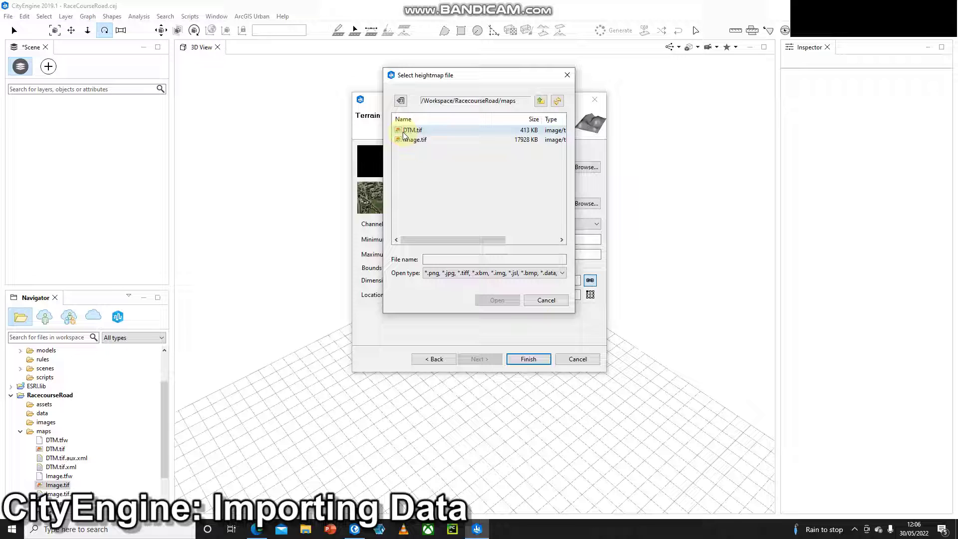
left_click(406, 131)
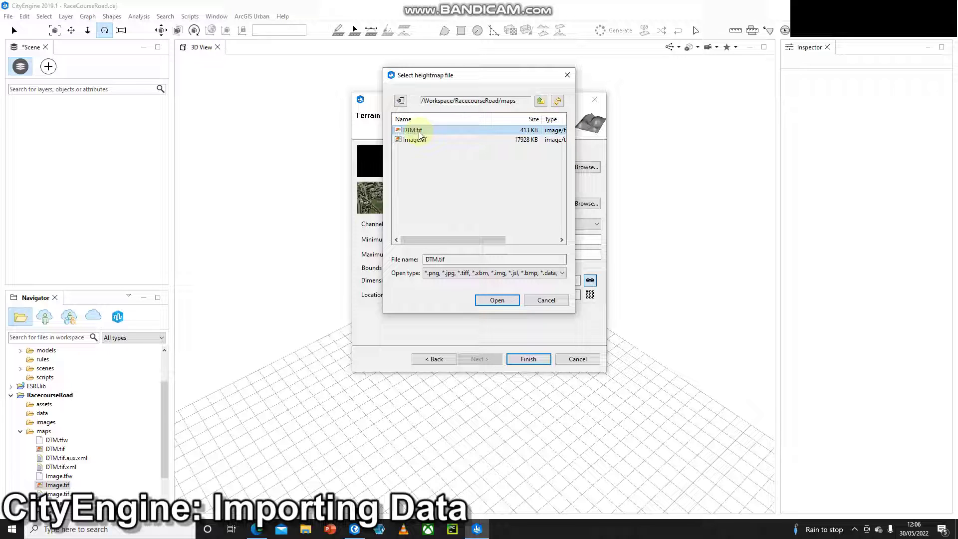
left_click(507, 302)
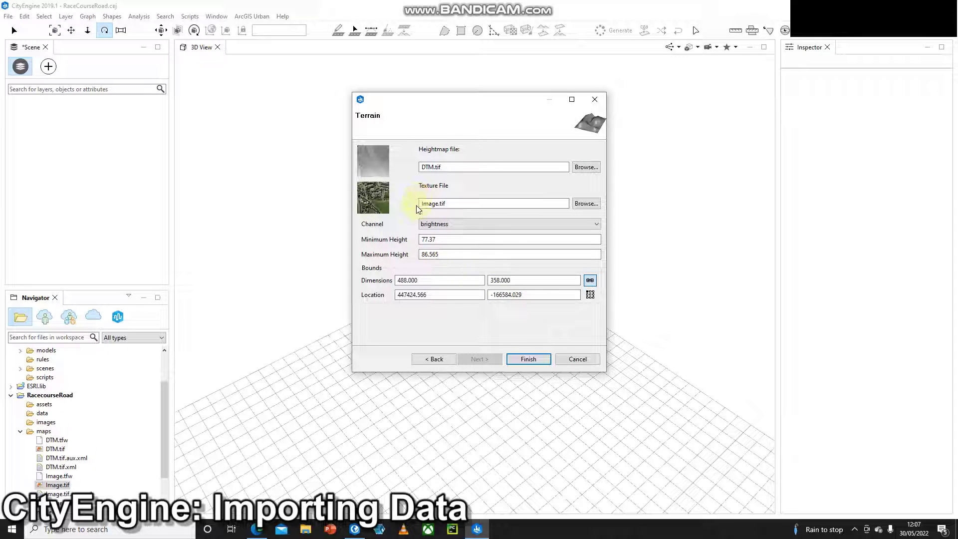
left_click(529, 359)
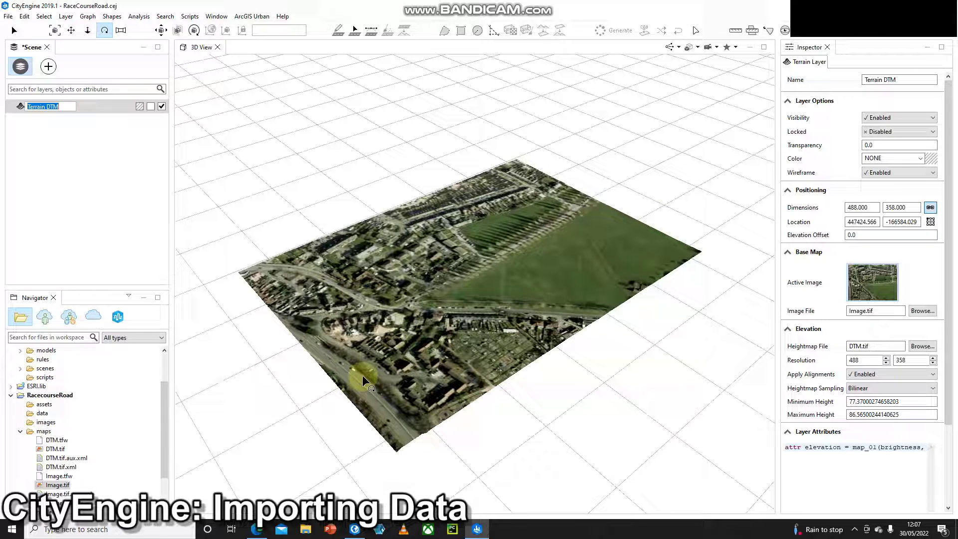
mouse_move(363, 376)
left_mouse_down()
mouse_move(349, 392)
mouse_move(214, 364)
mouse_move(235, 278)
mouse_move(253, 272)
mouse_move(299, 289)
mouse_move(446, 233)
mouse_move(391, 209)
mouse_move(368, 212)
mouse_move(396, 231)
mouse_move(467, 246)
mouse_move(442, 334)
mouse_move(385, 343)
mouse_move(689, 342)
mouse_move(606, 362)
mouse_move(537, 357)
mouse_move(500, 344)
mouse_move(530, 339)
mouse_move(515, 330)
mouse_move(522, 301)
mouse_move(544, 293)
mouse_move(524, 293)
mouse_move(482, 325)
mouse_move(505, 353)
mouse_move(337, 412)
mouse_move(474, 255)
mouse_move(390, 226)
mouse_move(385, 180)
mouse_move(523, 244)
mouse_move(653, 196)
mouse_move(666, 216)
mouse_move(620, 259)
mouse_move(546, 221)
mouse_move(599, 246)
mouse_move(680, 220)
mouse_move(697, 229)
mouse_move(505, 258)
left_mouse_up()
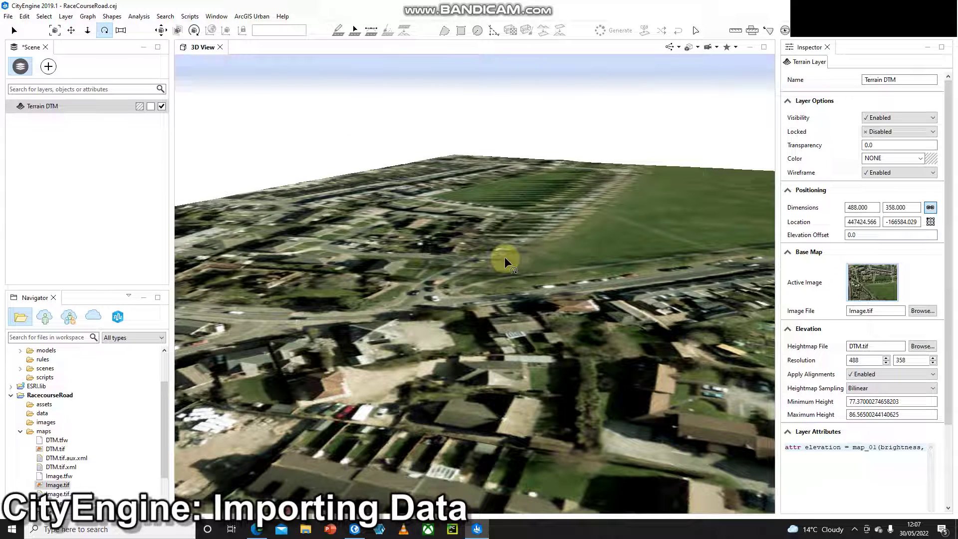